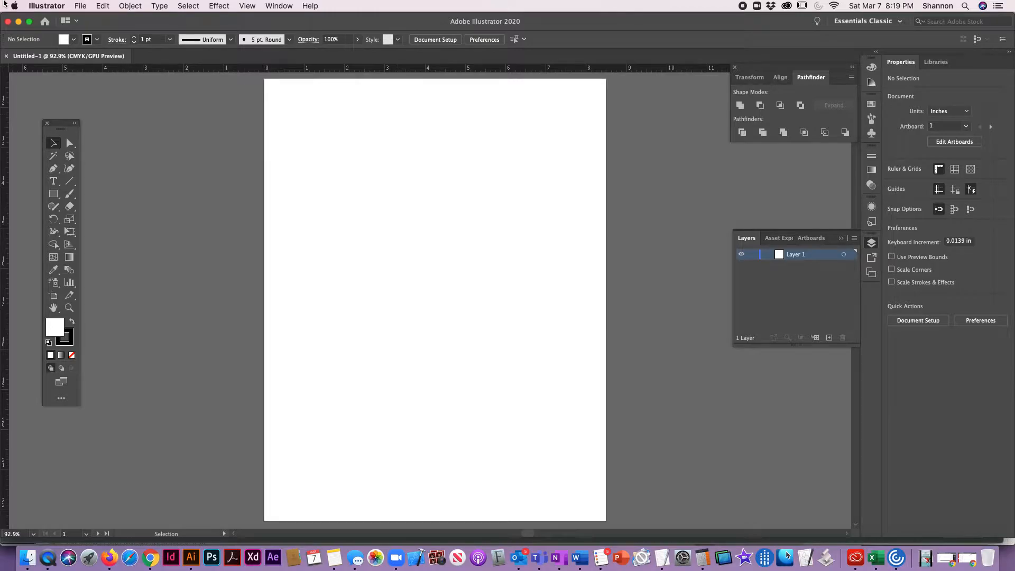
Choose the Essentials Classic workspace.
left_click(79, 6)
left_click(531, 174)
left_click(900, 24)
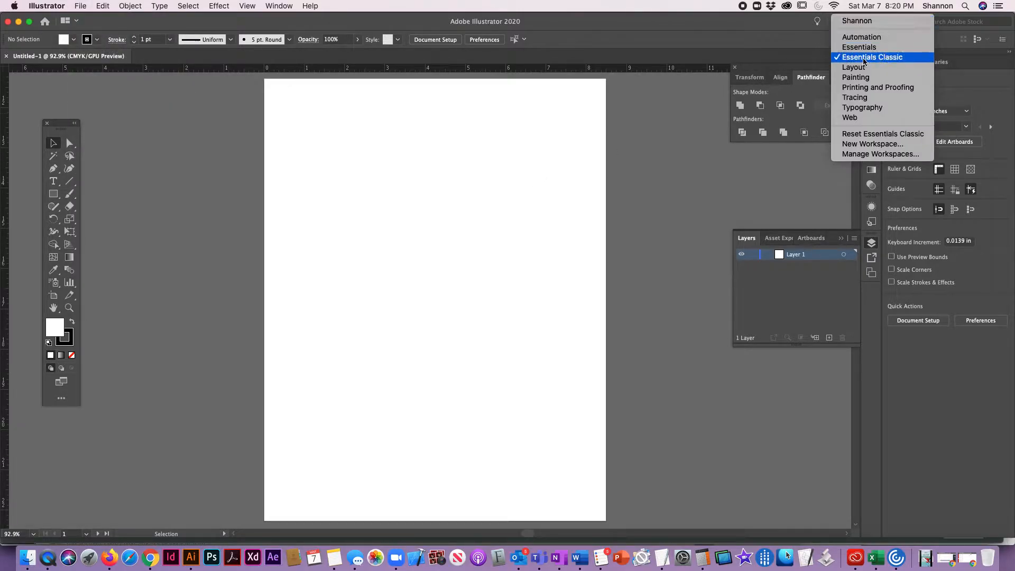
left_click(884, 59)
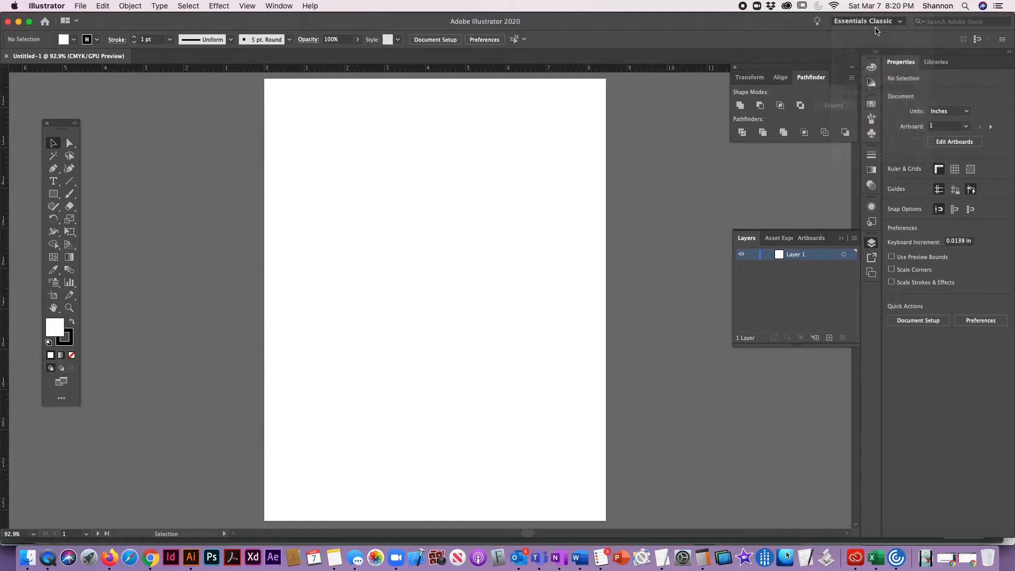
left_click(875, 24)
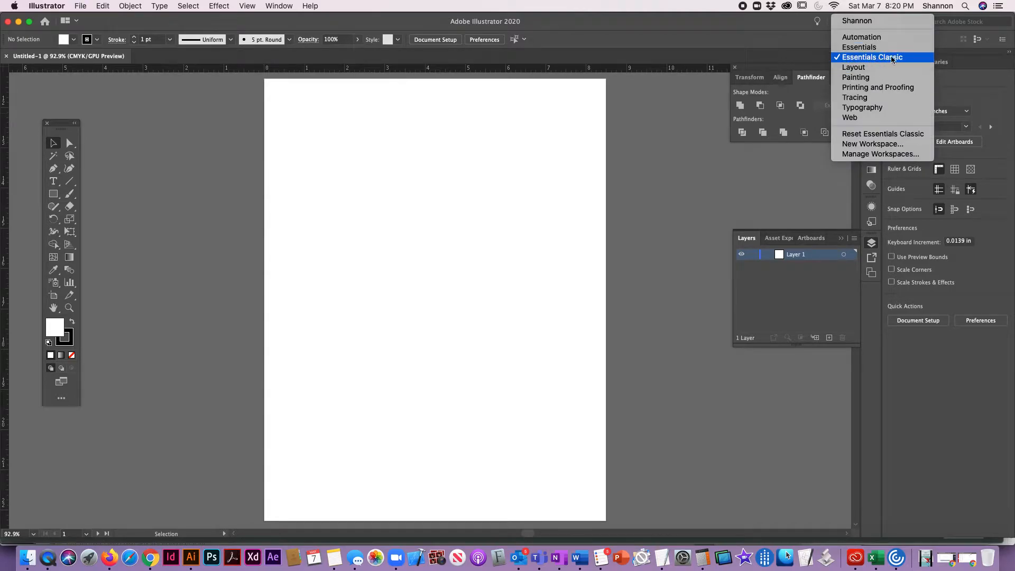
left_click(892, 58)
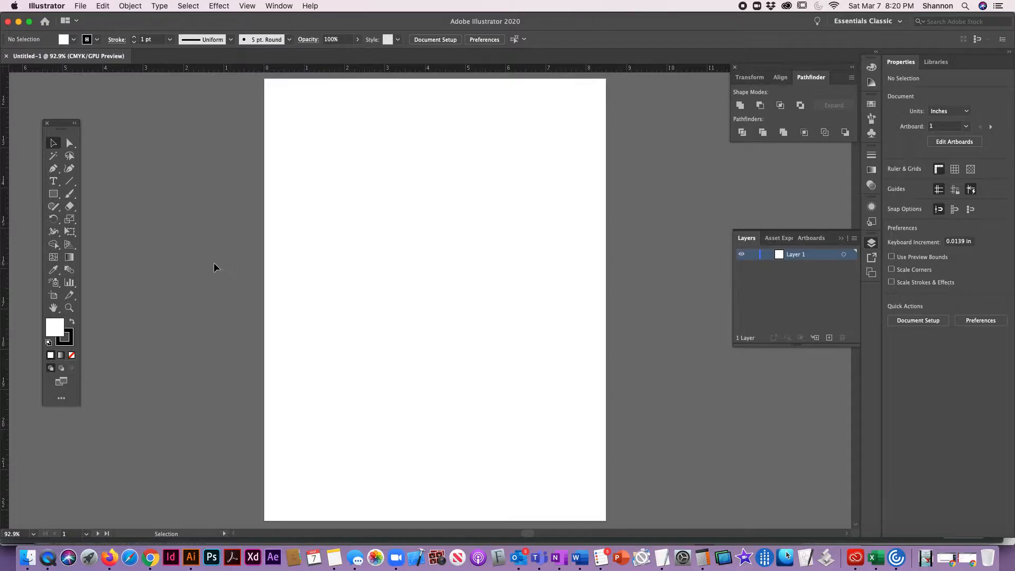
Start placing an image from the Downloads folder and sort its files by date modified.
left_click(81, 6)
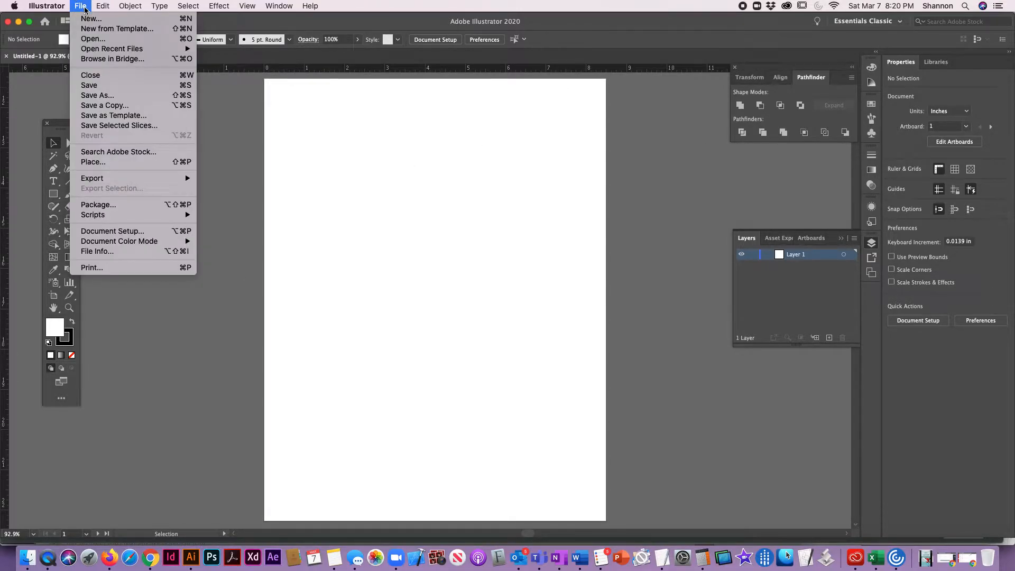
left_click(112, 162)
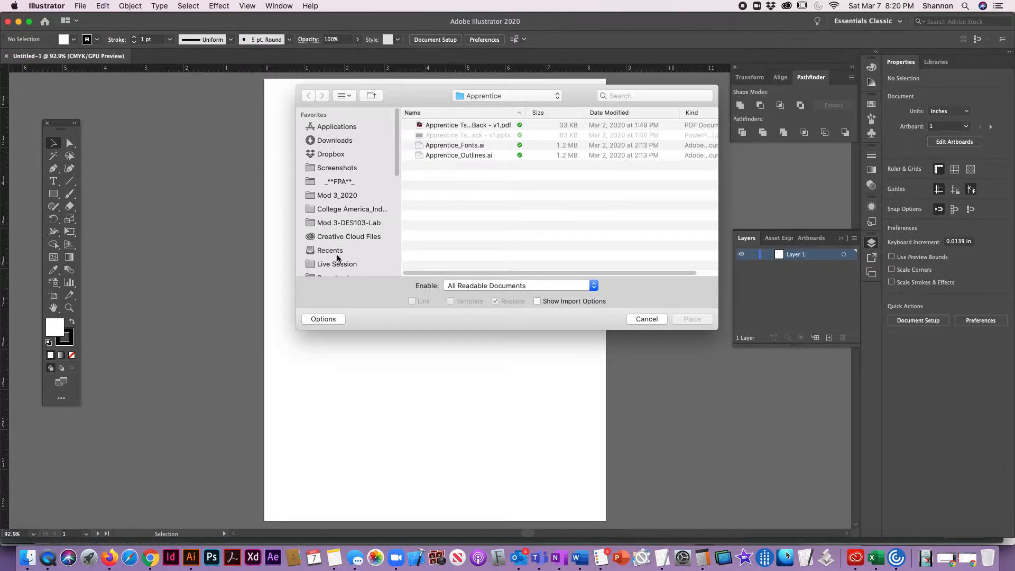
scroll(340, 241, "down", 5)
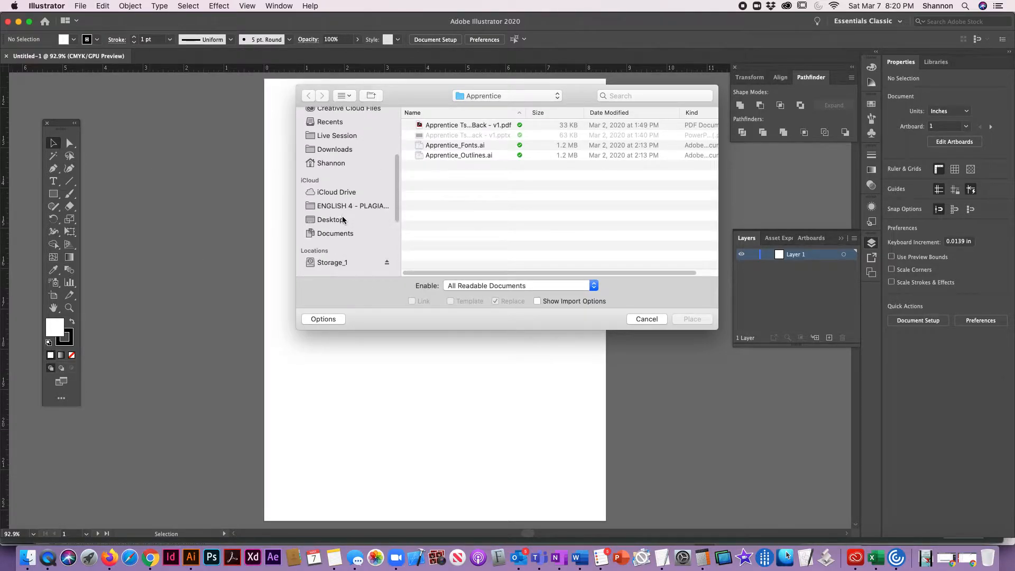
left_click(339, 149)
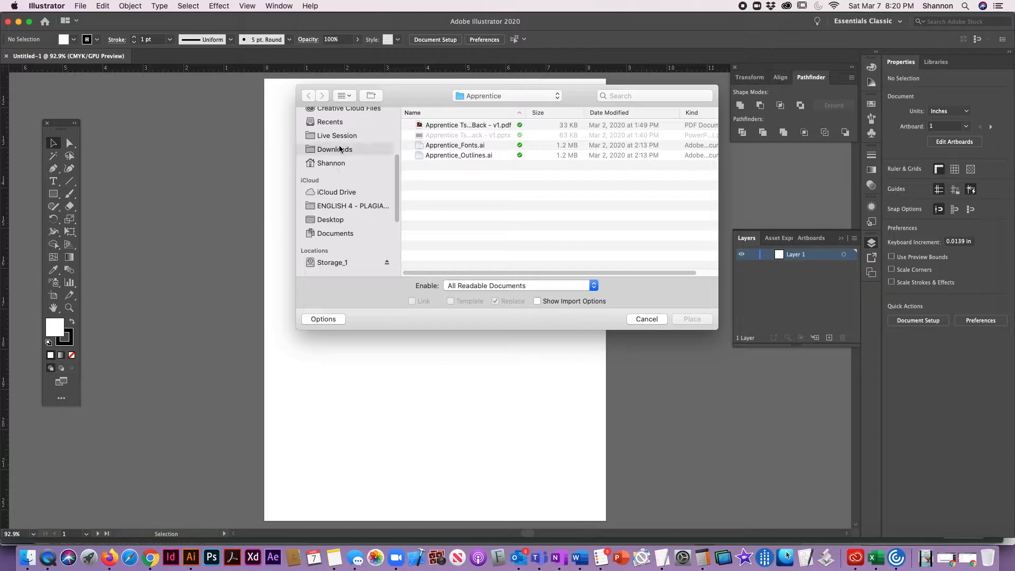
left_click(604, 112)
Preview the DES103_Assign1 chick, cat and bear images one after another and select DES103_Assign1_Bear.jpg.
left_click(454, 125)
key("space")
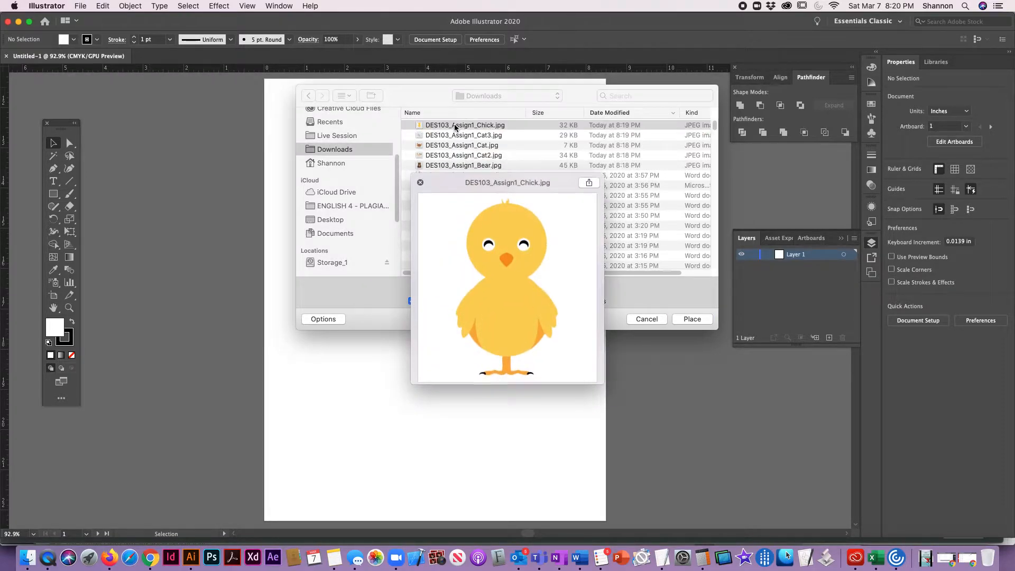
key("Down")
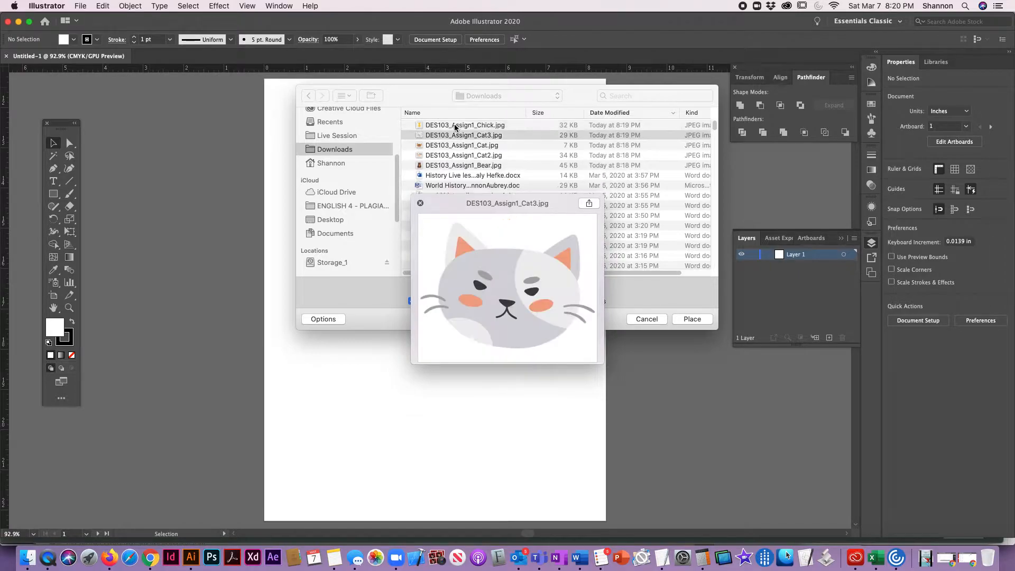
key("Down")
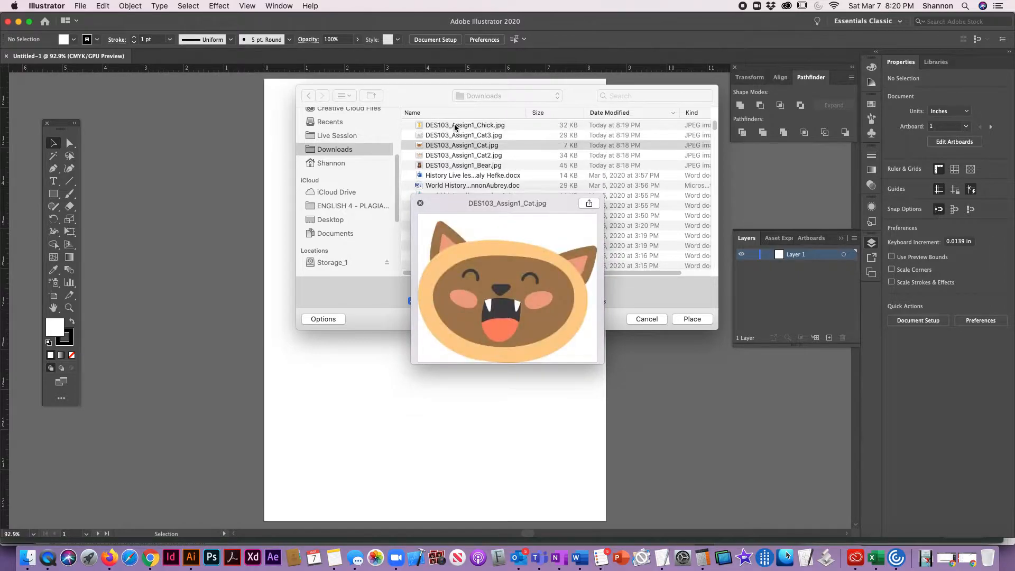
key("Down")
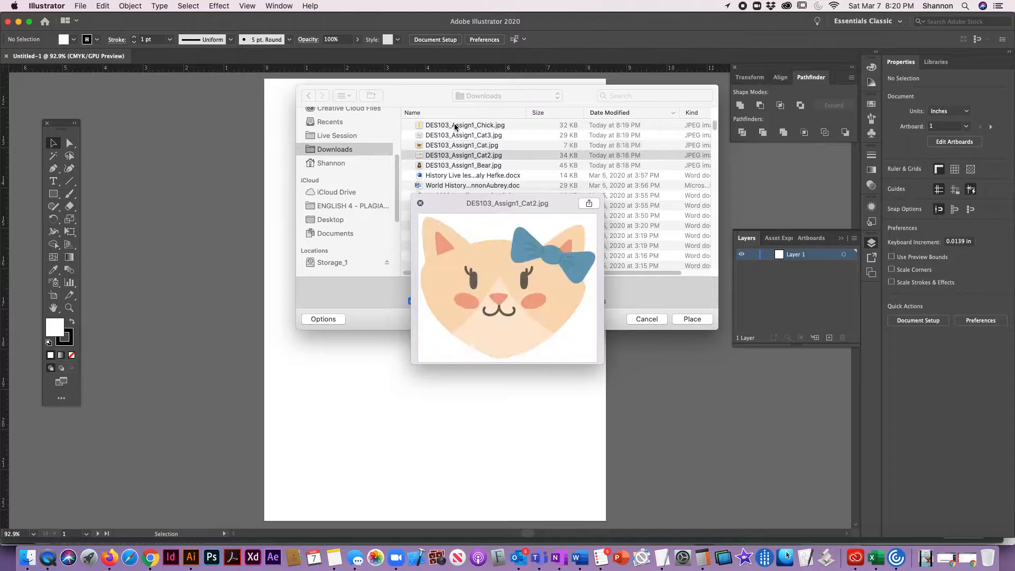
key("Down")
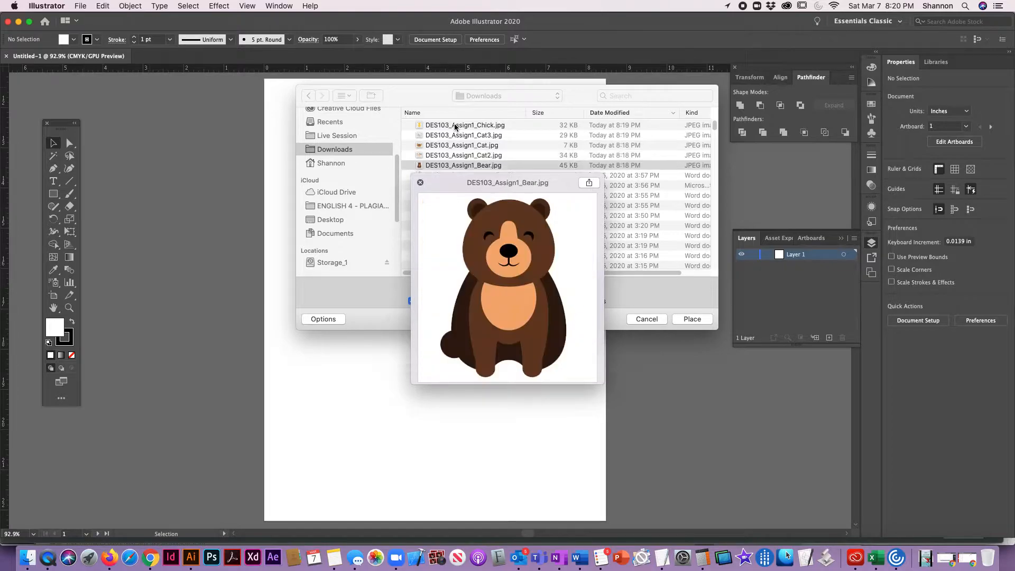
key("space")
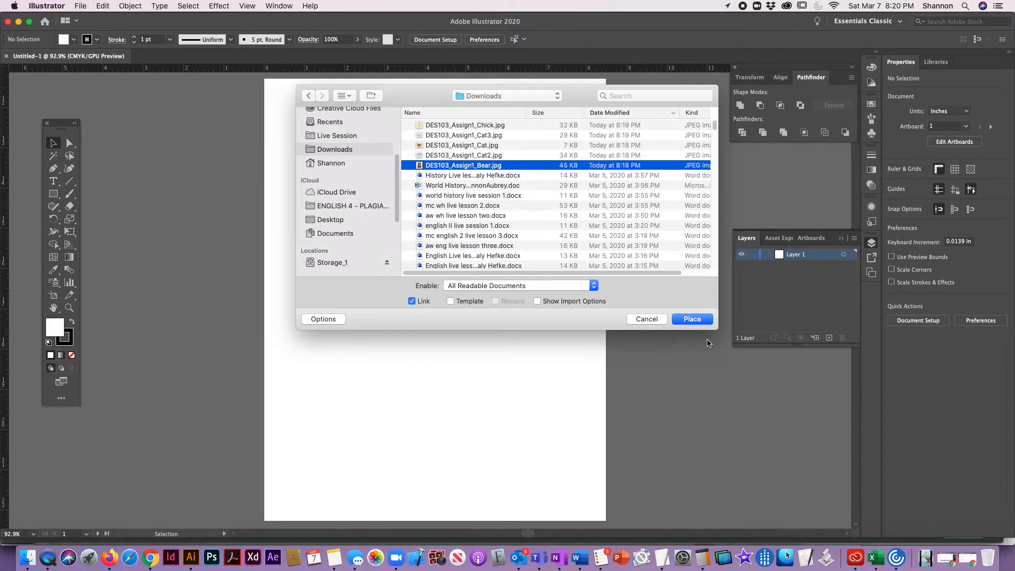
Place the bear image as a linked file, move it to about X 3.92 in, Y 5.49 in near the artboard's middle, and deselect it.
left_click(696, 320)
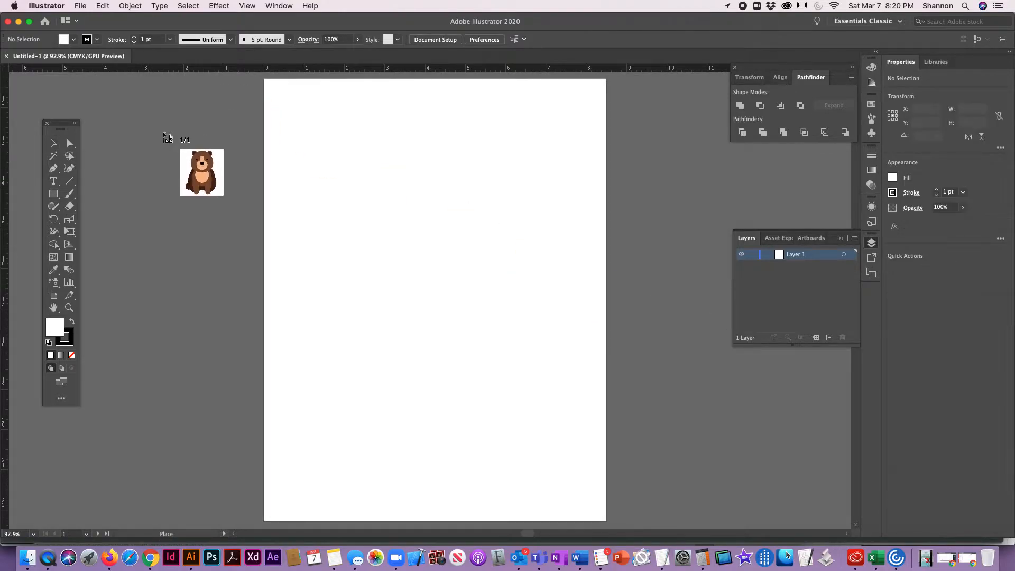
left_click(293, 138)
left_click_drag(380, 205, 415, 265)
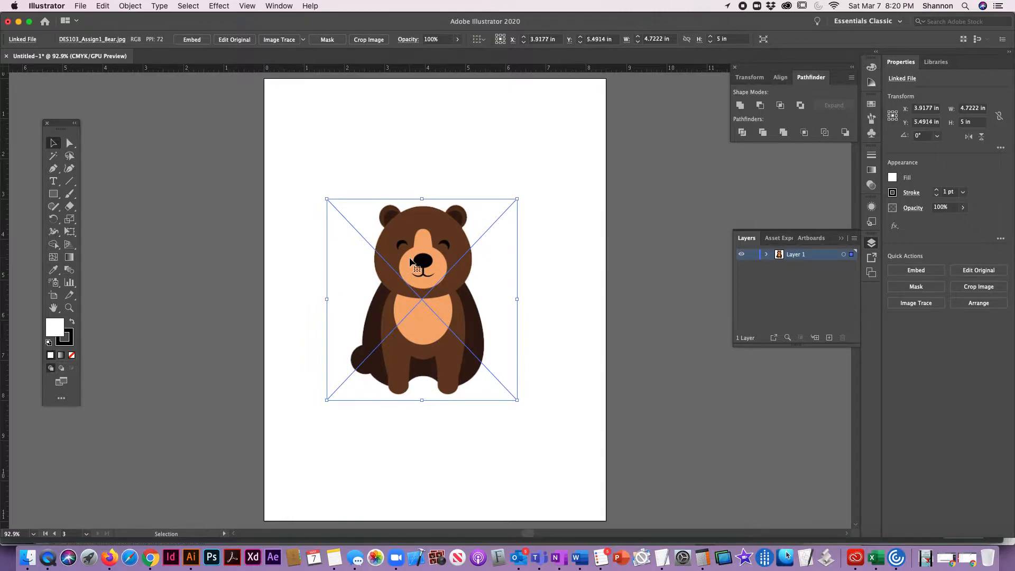
left_click(464, 185)
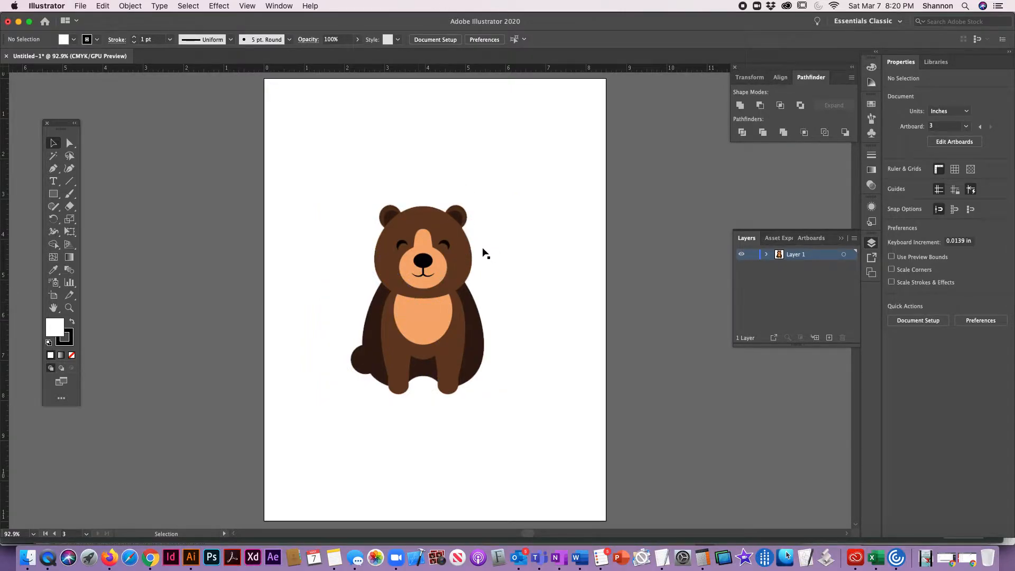
Examine the shapes that make up the placed bear up close, from its head down to its feet.
key("z")
left_click_drag(324, 187, 498, 306)
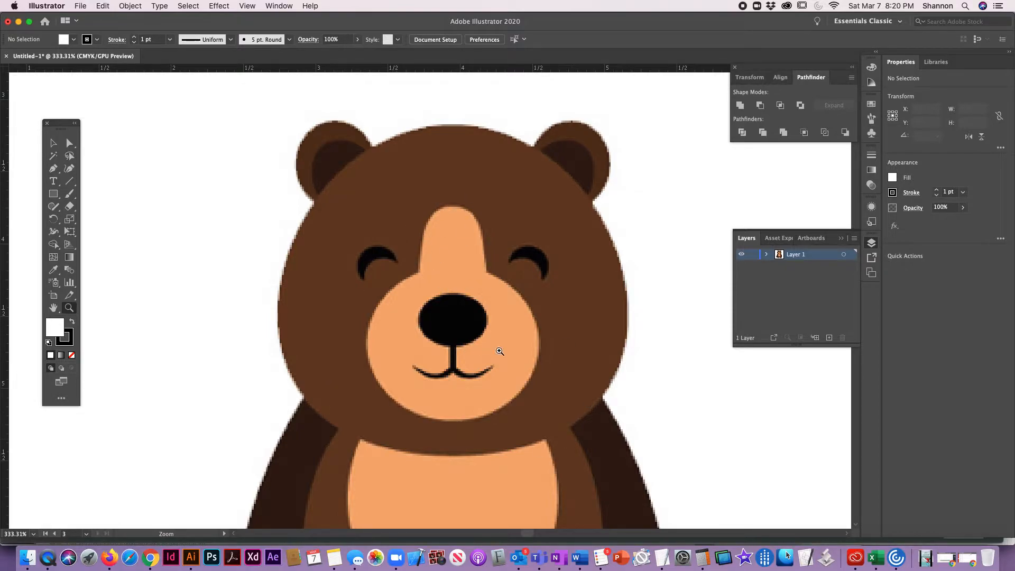
scroll(482, 325, "down", 1)
scroll(486, 329, "down", 10)
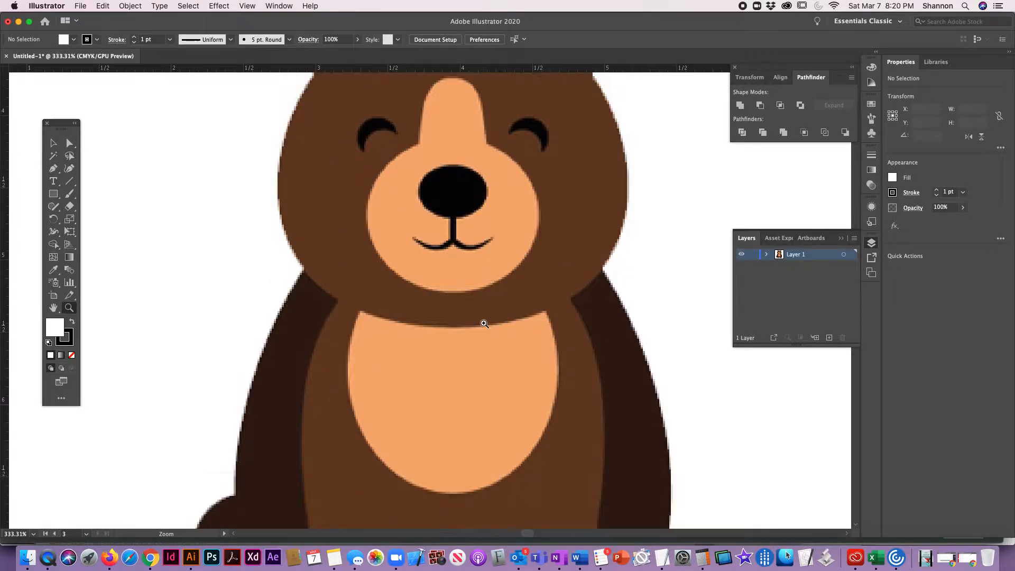
scroll(590, 341, "down", 10)
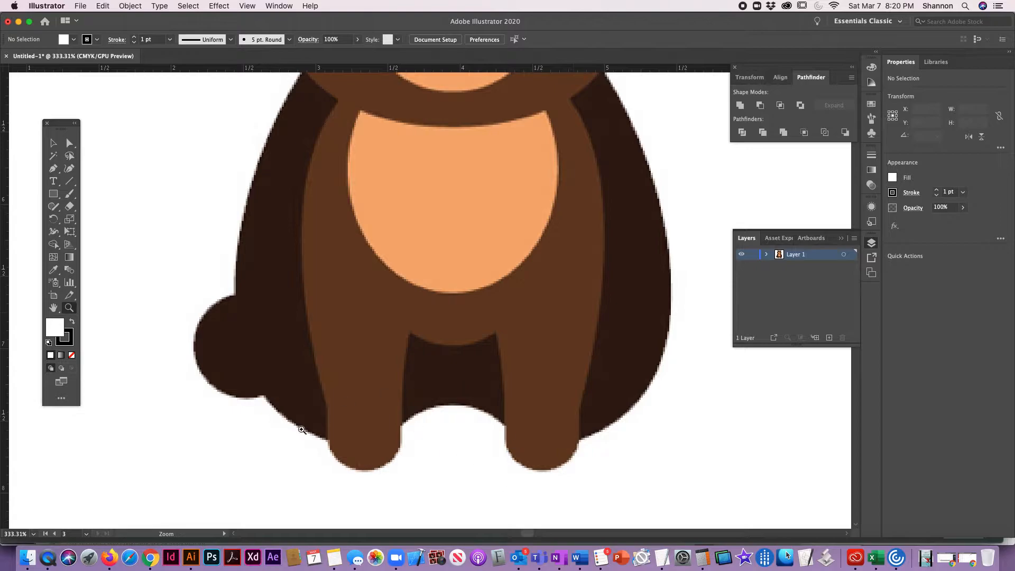
scroll(506, 450, "up", 5)
scroll(507, 450, "up", 13)
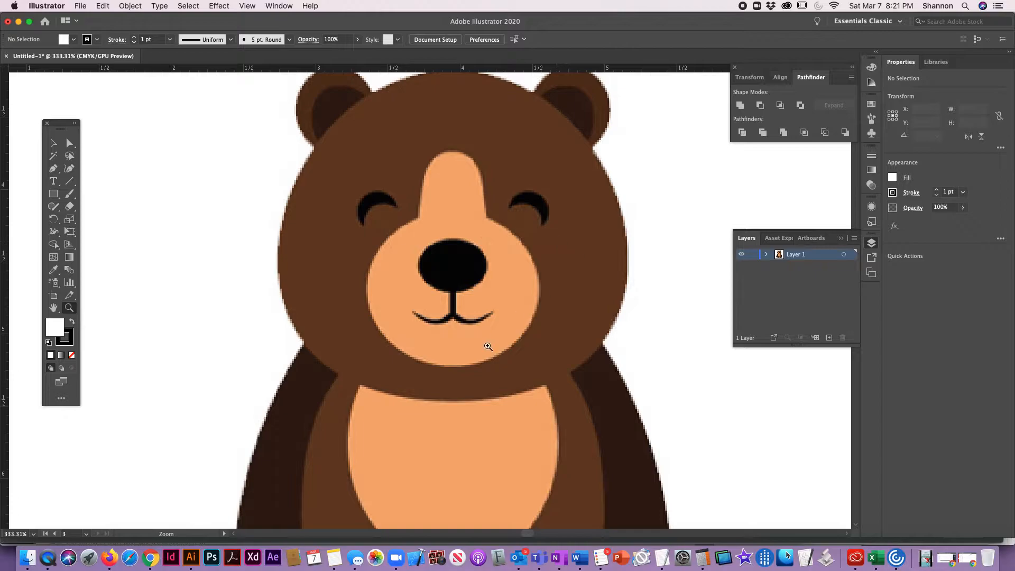
key("super+minus")
key("super+minus")
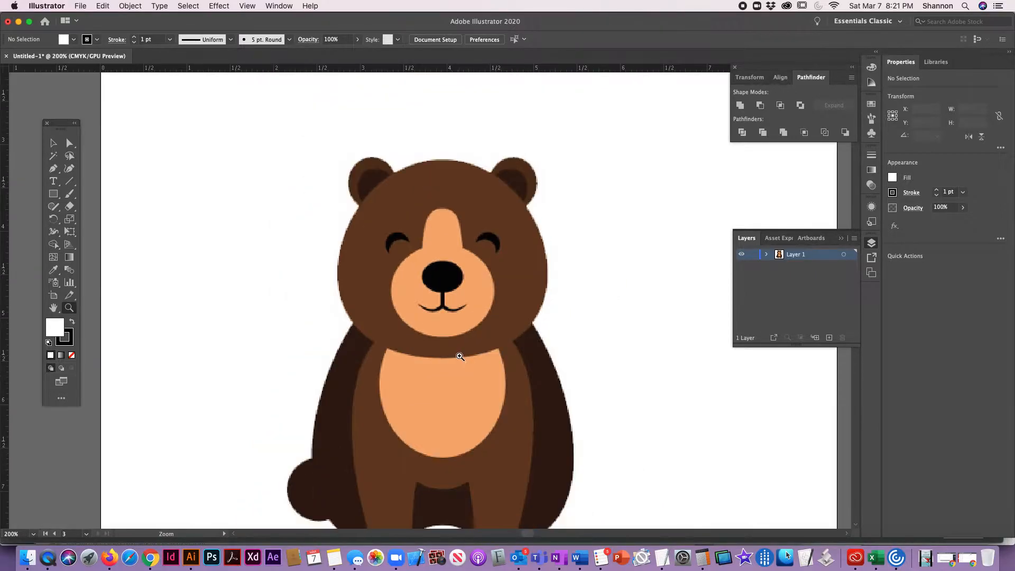
Make Layer 1 a template layer with its images dimmed to 50%.
double_click(780, 259)
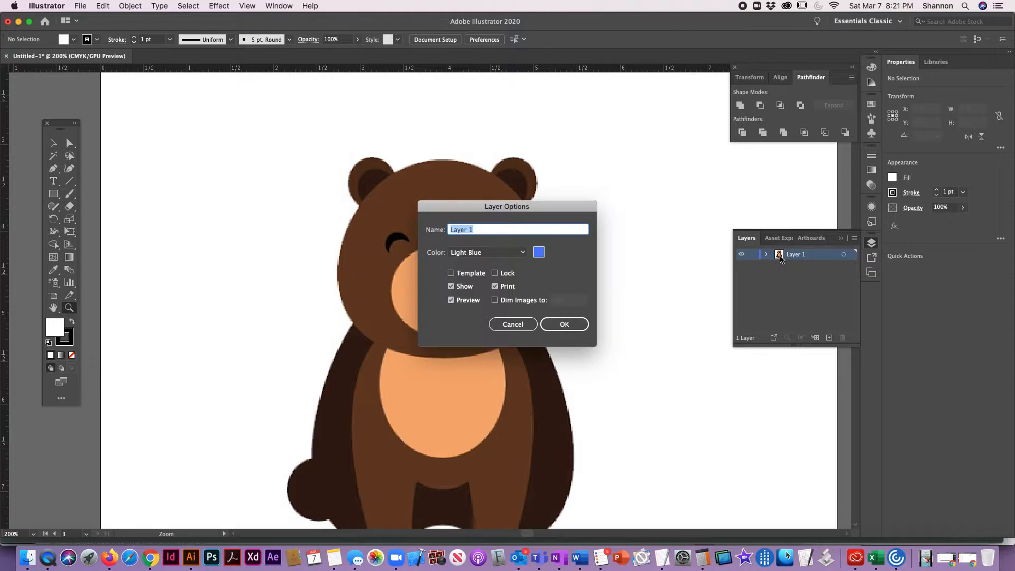
left_click(451, 274)
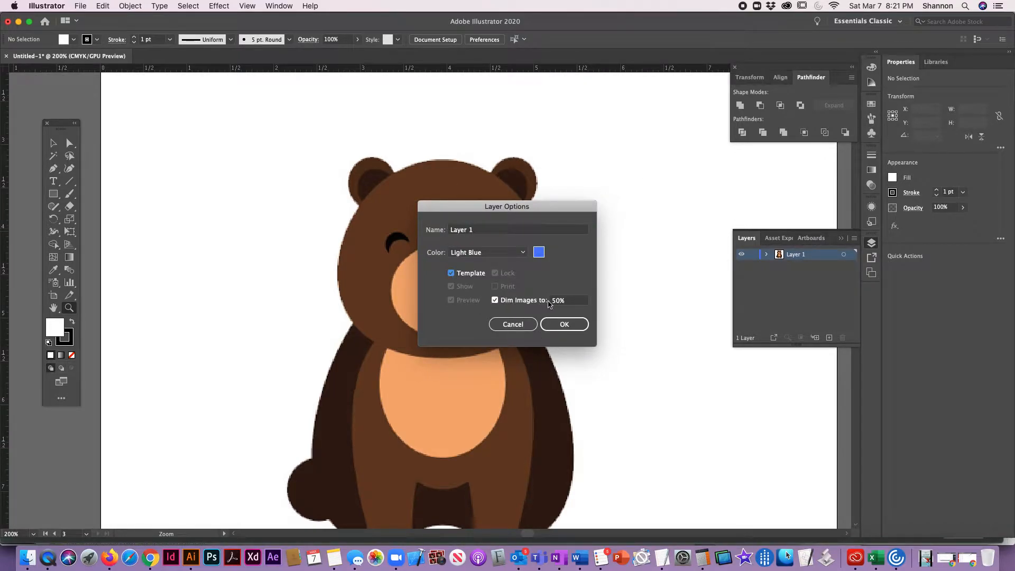
left_click(563, 327)
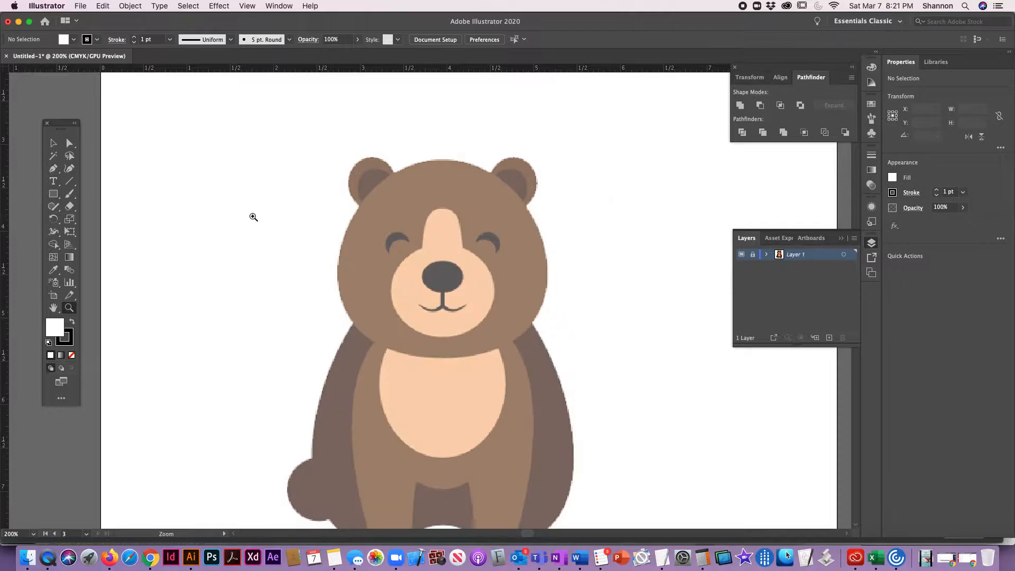
Add a new layer above the bear template and name it Final Artwork.
left_click(828, 338)
double_click(798, 260)
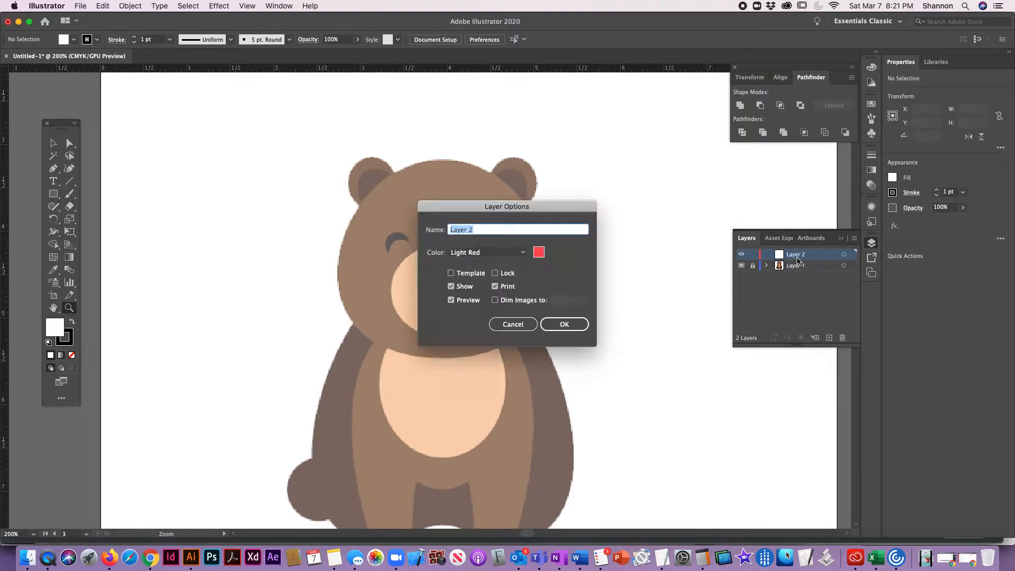
type("Final ARtwork")
key("Return")
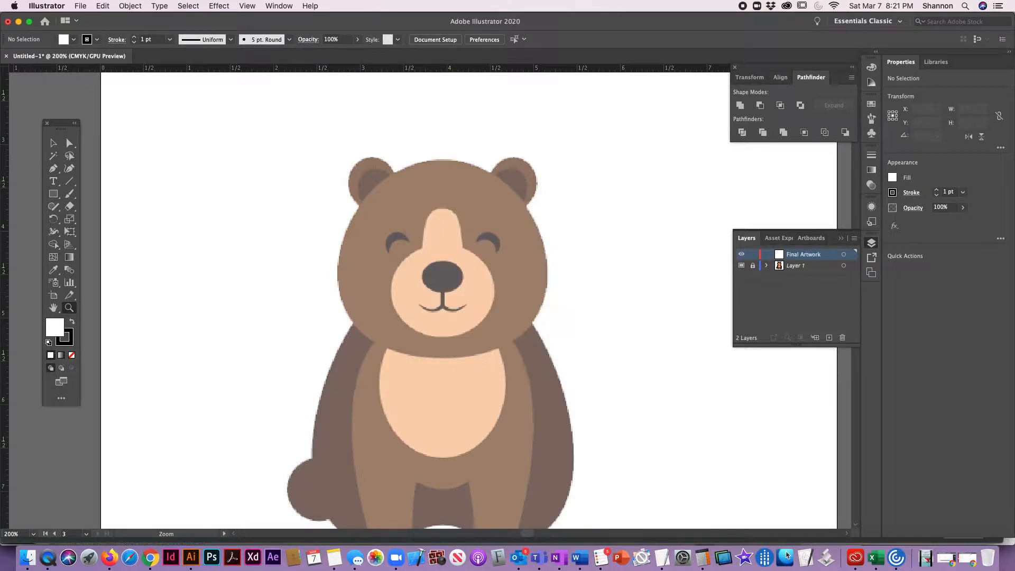
With nothing selected, set the default stroke colour to magenta pink and the fill to None.
left_click(53, 144)
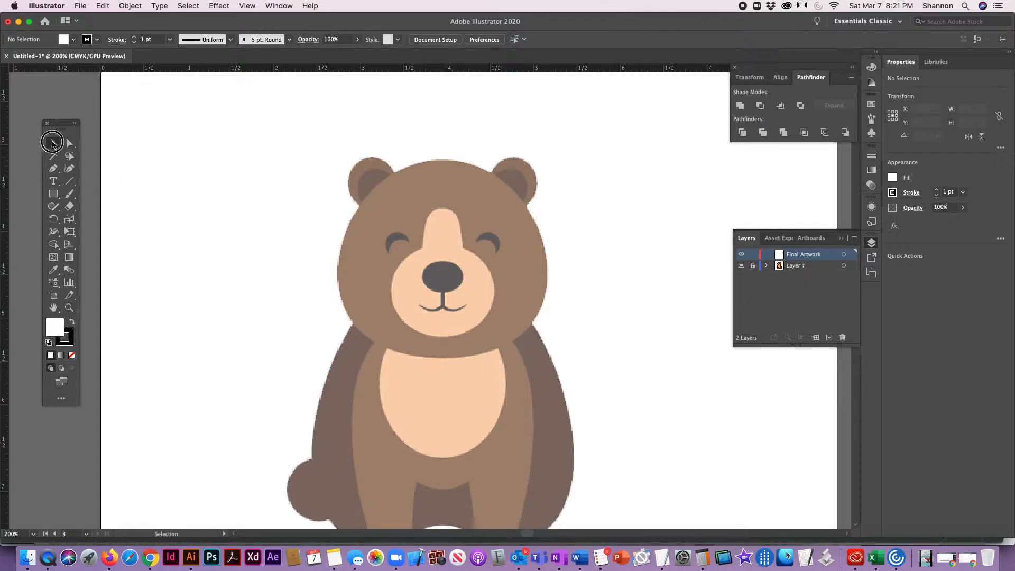
left_click(61, 331)
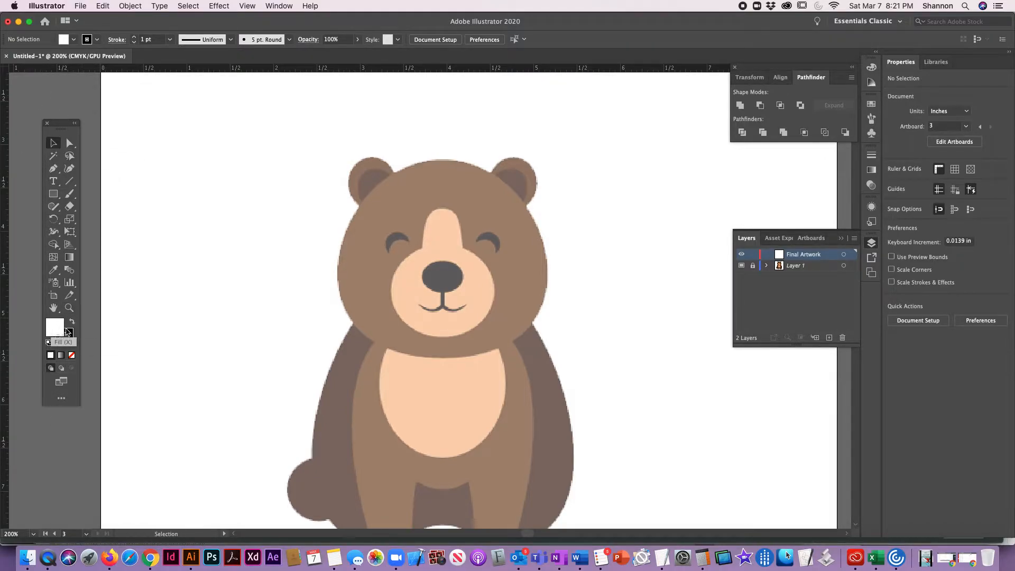
left_click(68, 334)
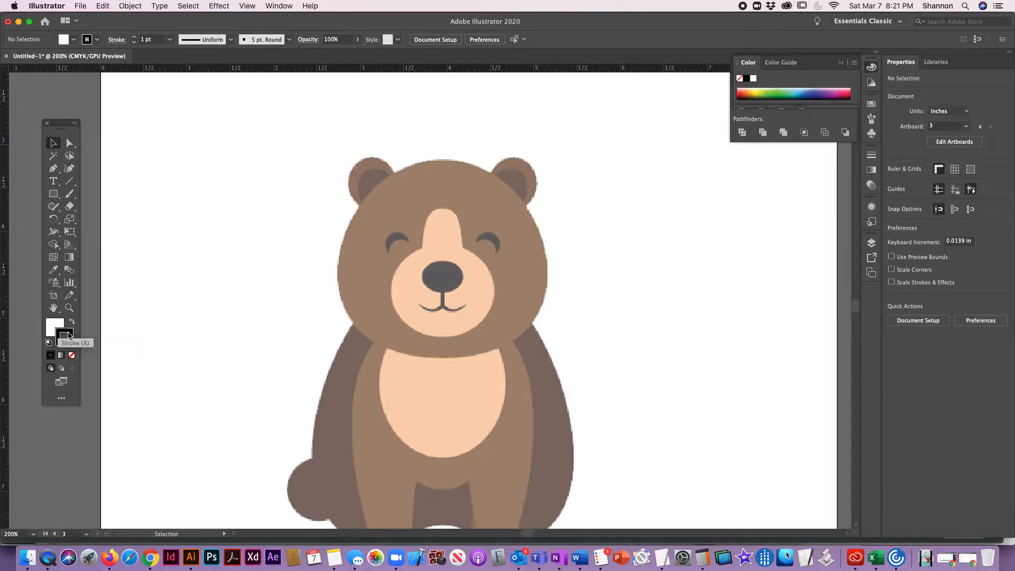
left_click(51, 329)
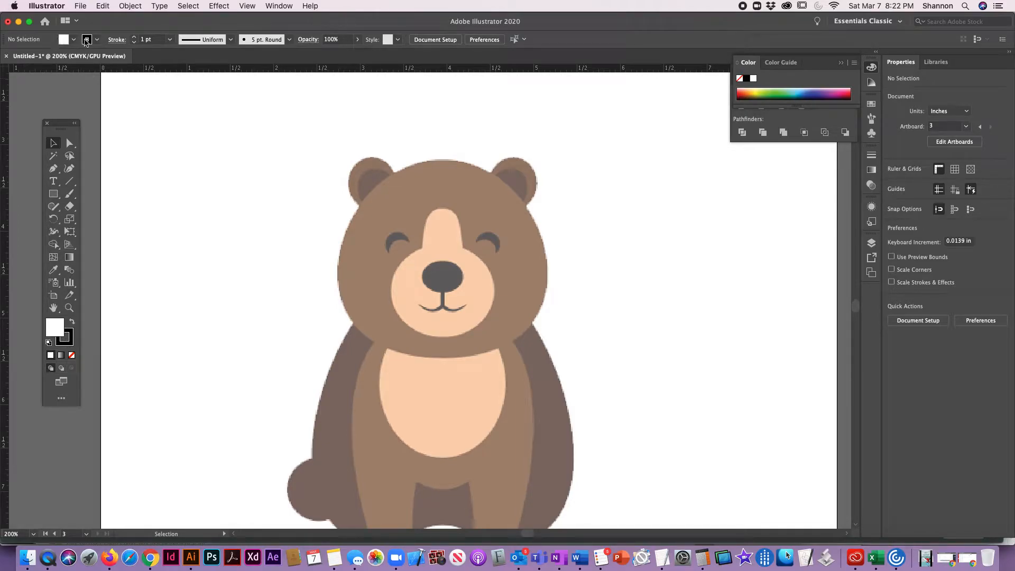
left_click(97, 40)
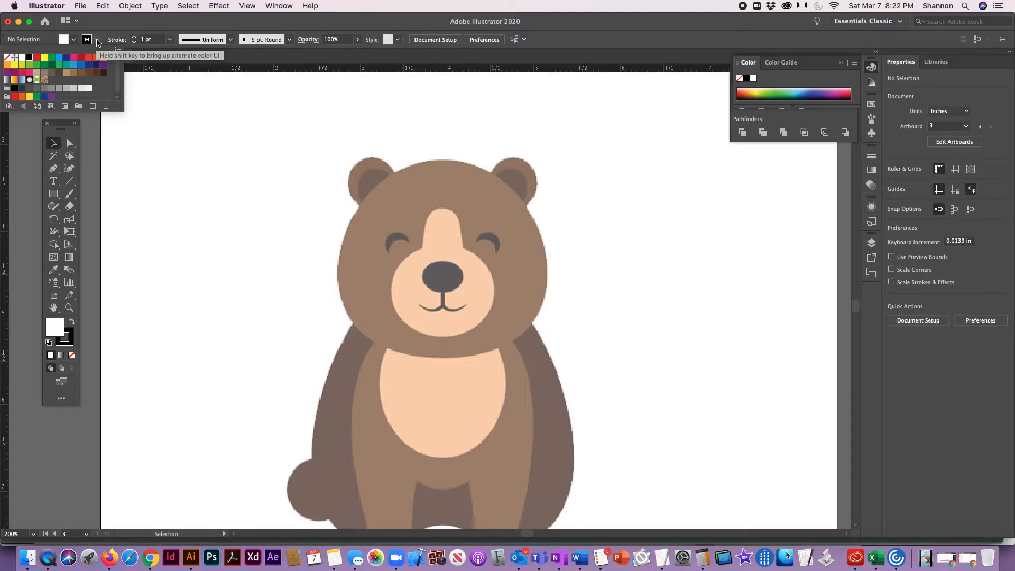
left_click(74, 58)
left_click(74, 40)
left_click(74, 40)
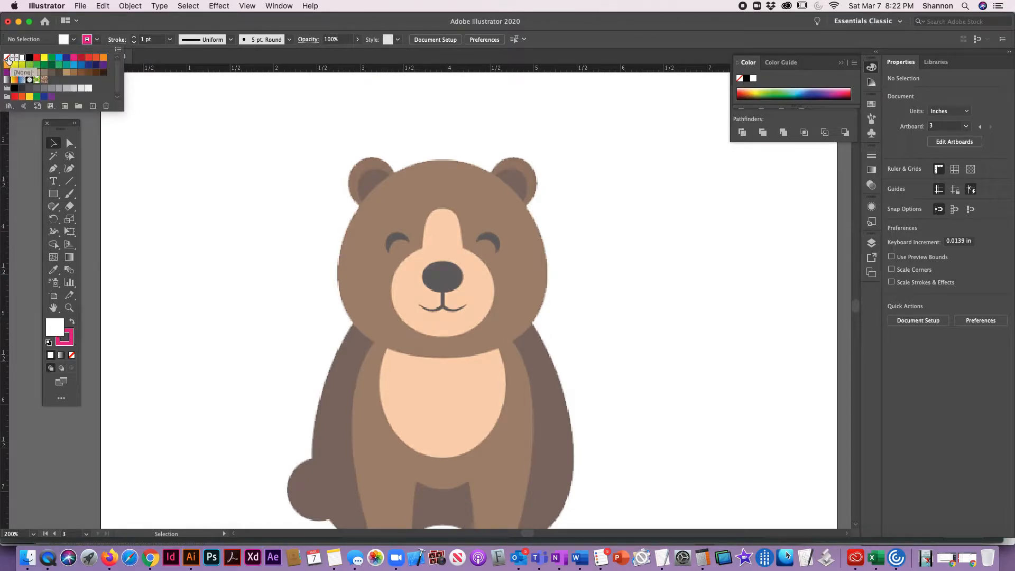
left_click(4, 56)
left_click(215, 158)
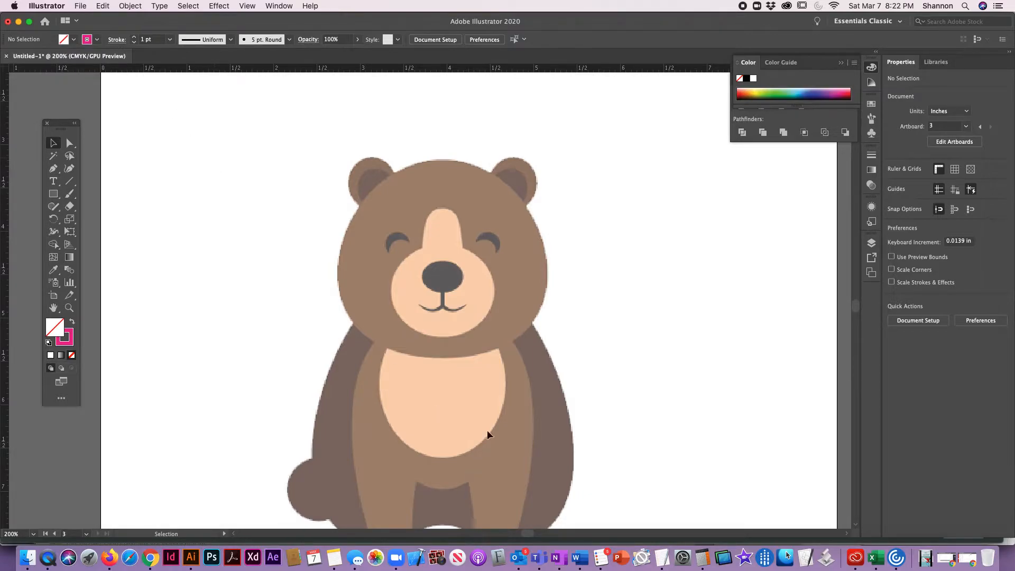
scroll(502, 372, "down", 3)
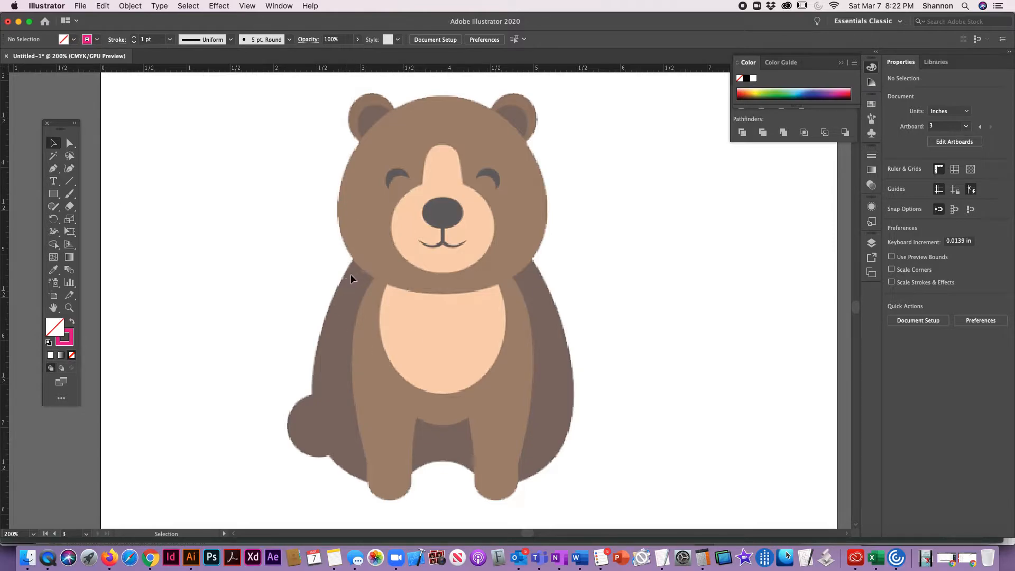
left_click_drag(313, 392, 310, 456)
left_click(567, 365)
left_click_drag(448, 117, 598, 286)
left_click_drag(390, 289, 503, 434)
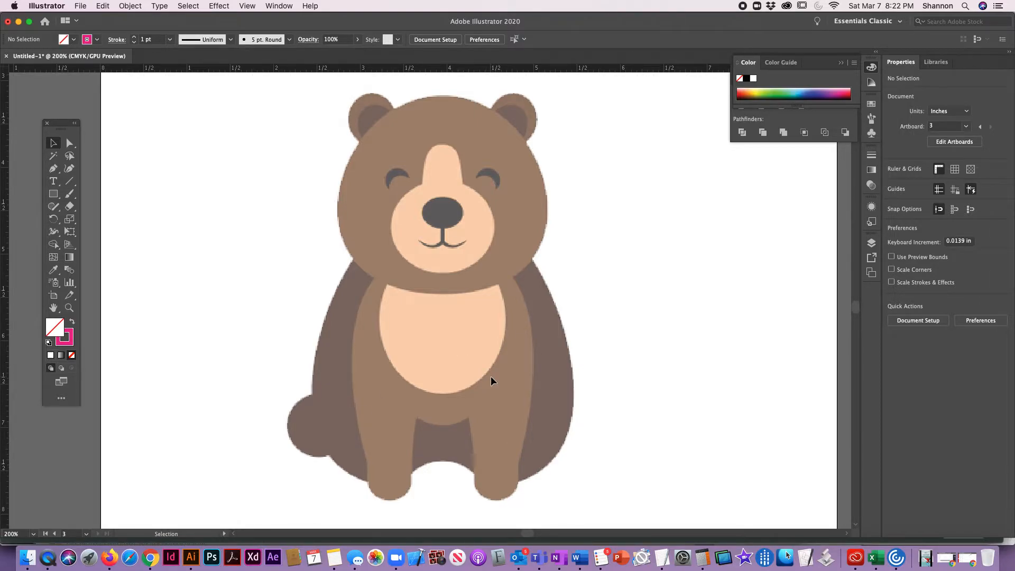
Draw an ellipse about 0.76 in wide and 0.70 in high over the bear's tail with the Ellipse tool.
left_click(53, 197)
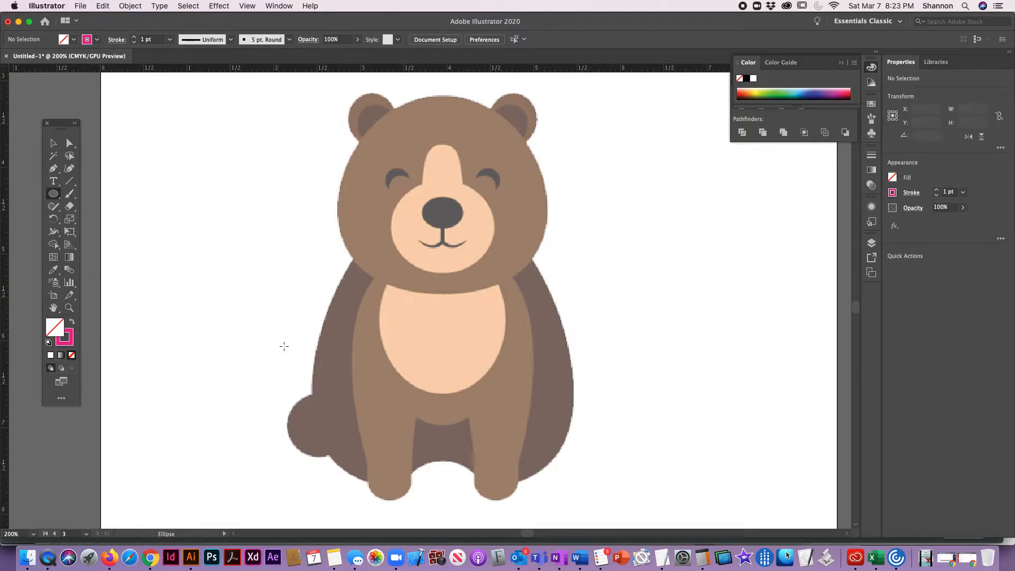
scroll(338, 368, "down", 1)
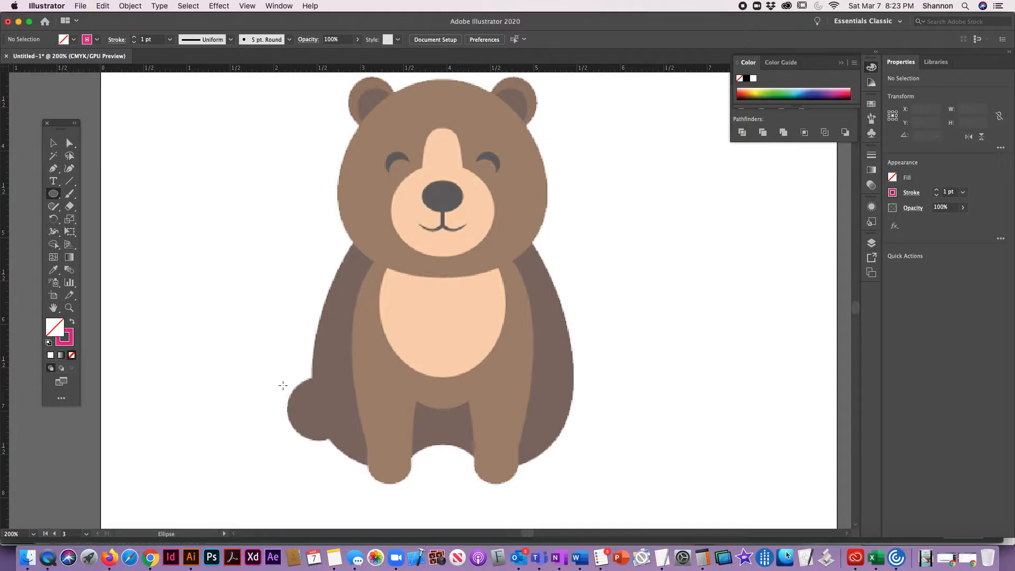
left_click_drag(283, 382, 348, 441)
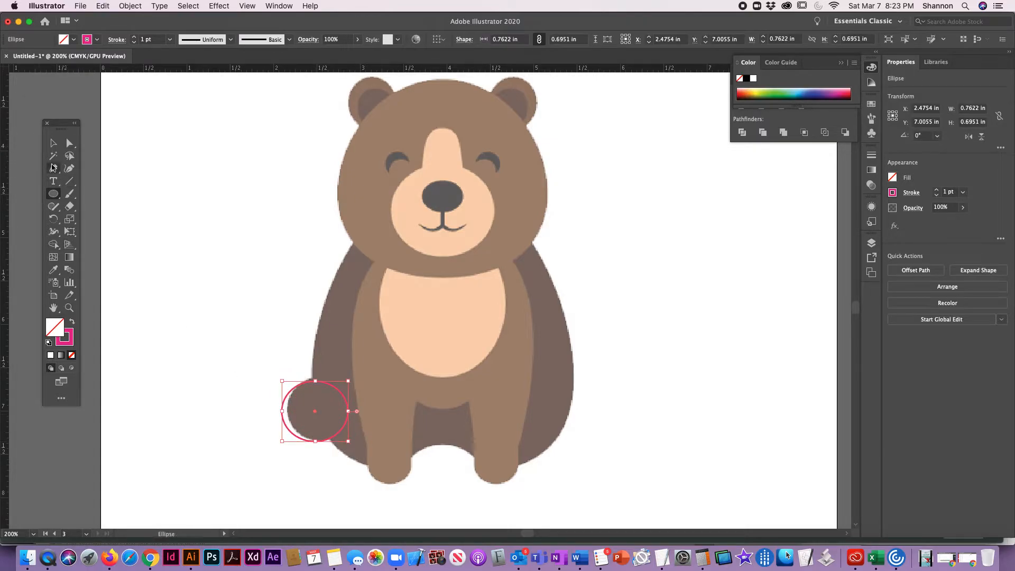